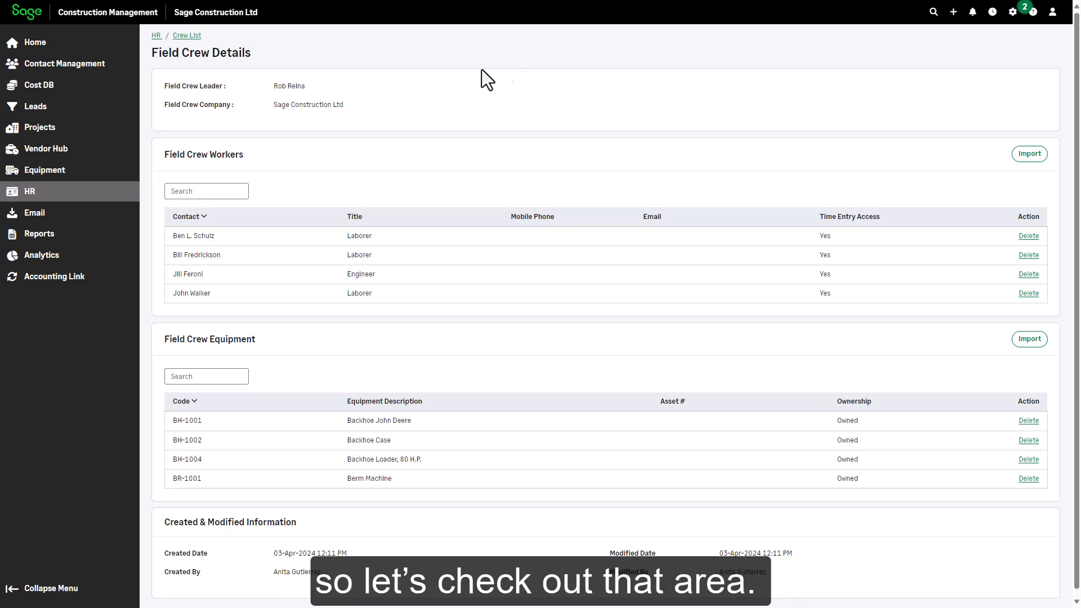
Step: Open the Time & Expenses feature settings to review the timecard, field crew and clock in/out options
left_click(1012, 12)
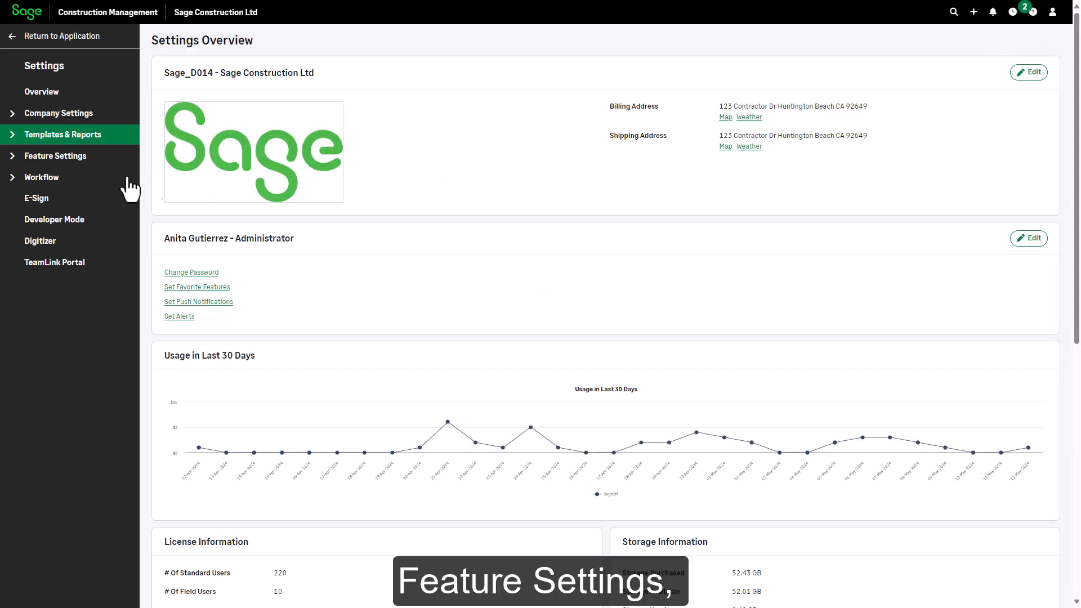
left_click(11, 160)
left_click(61, 324)
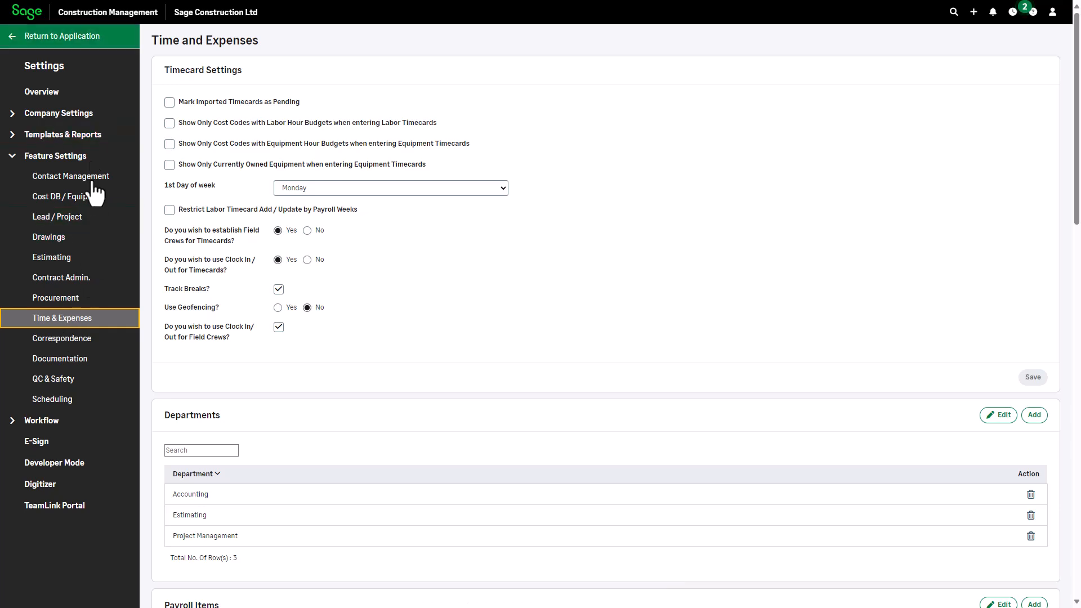
Step: Return to the application and manually add a field crew from the HR overview, with the second listed employee as crew leader
left_click(38, 41)
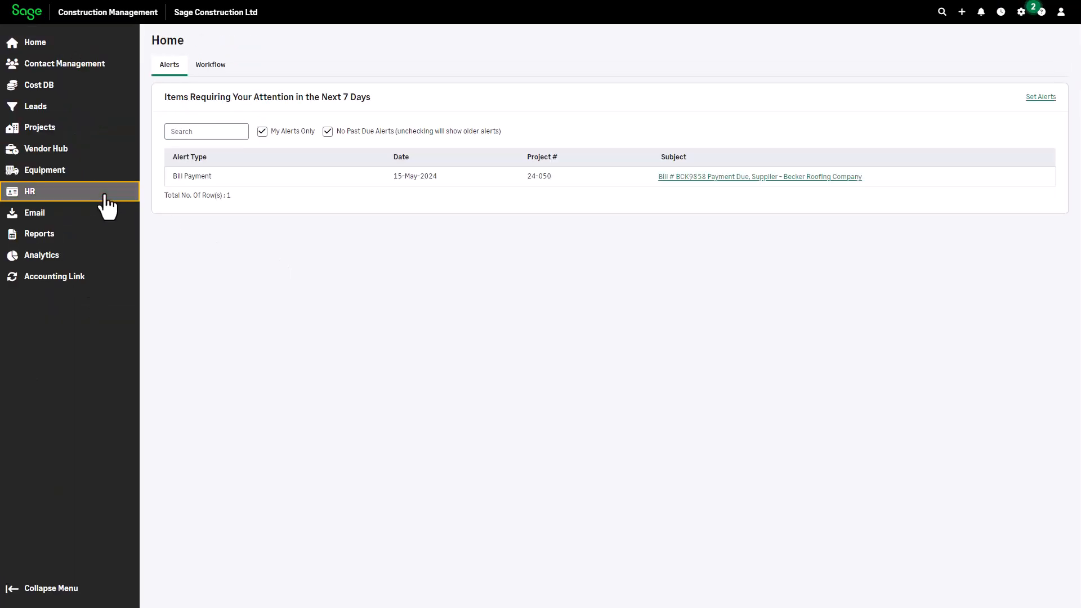
left_click(34, 193)
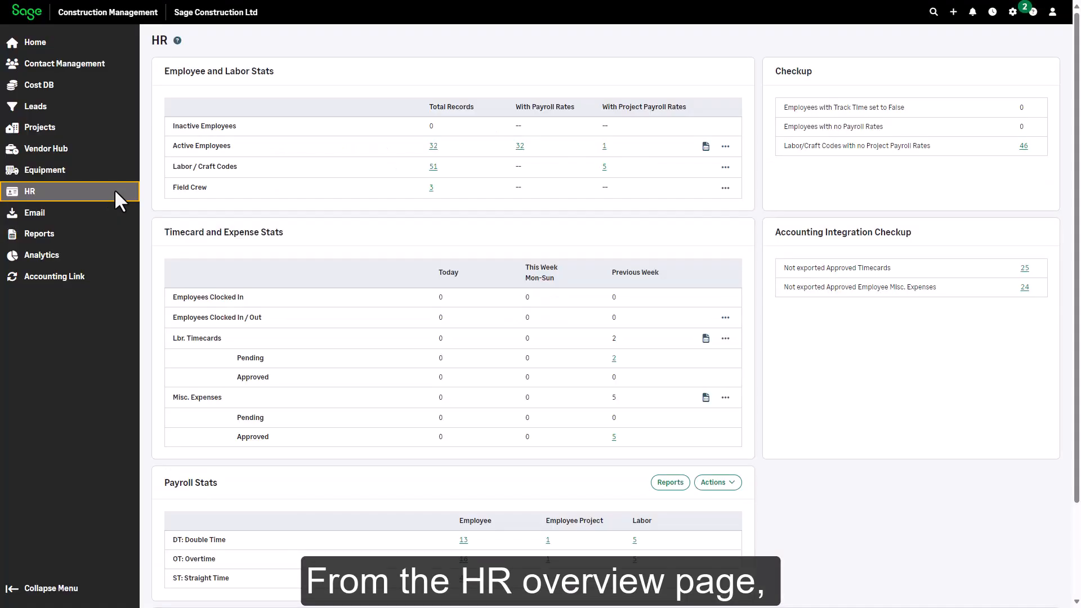
left_click(726, 189)
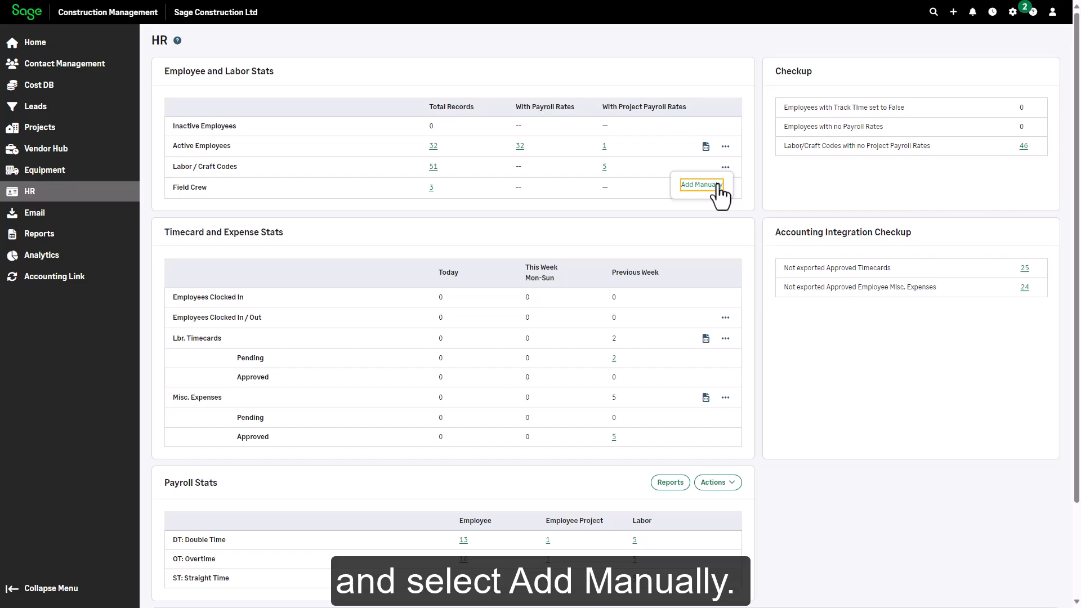
left_click(719, 187)
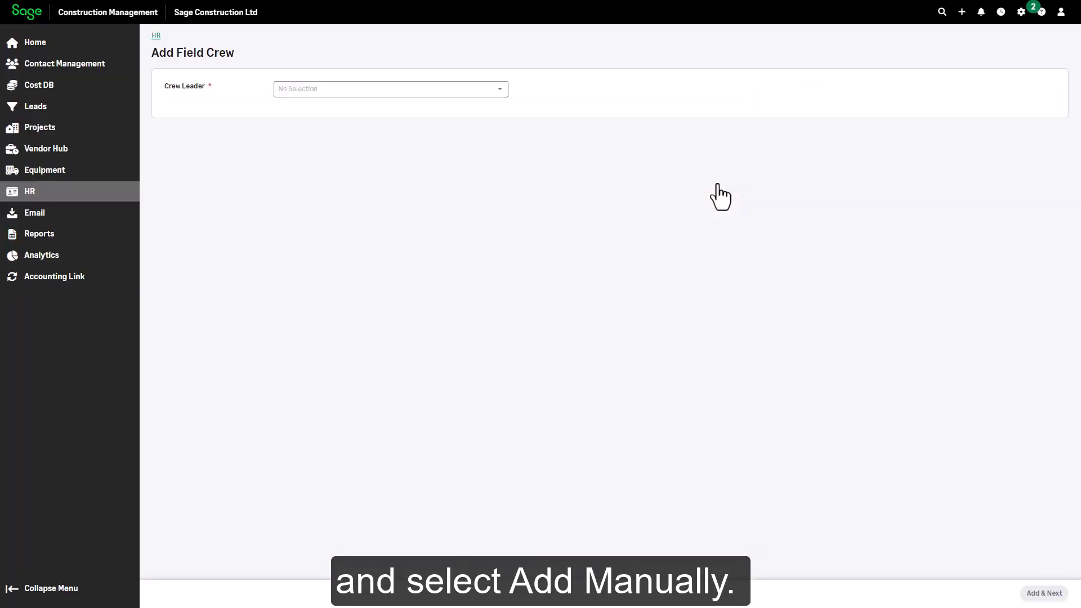
left_click(499, 91)
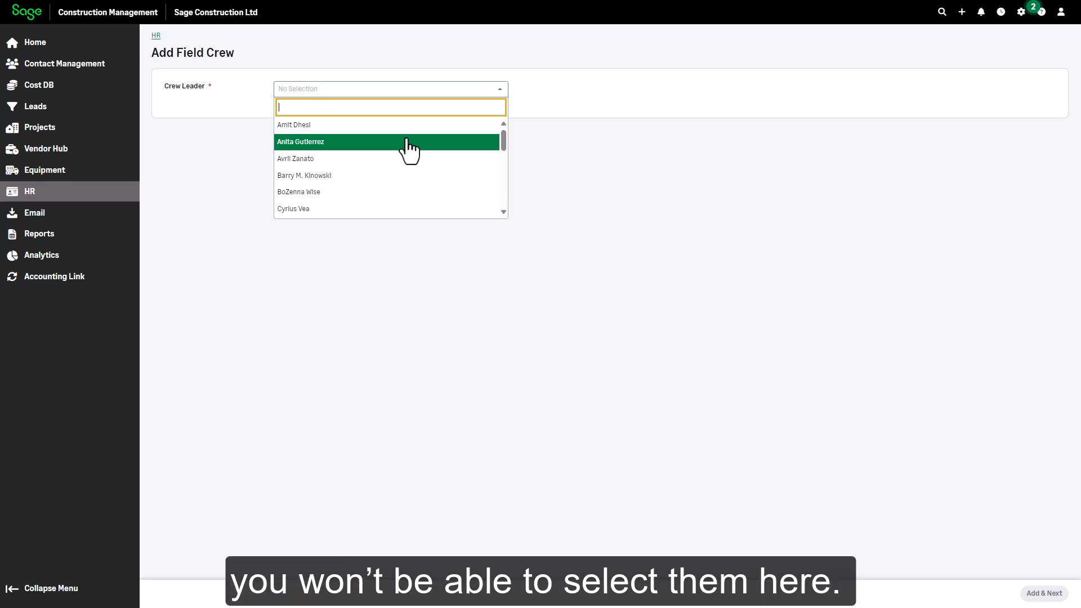
left_click(408, 142)
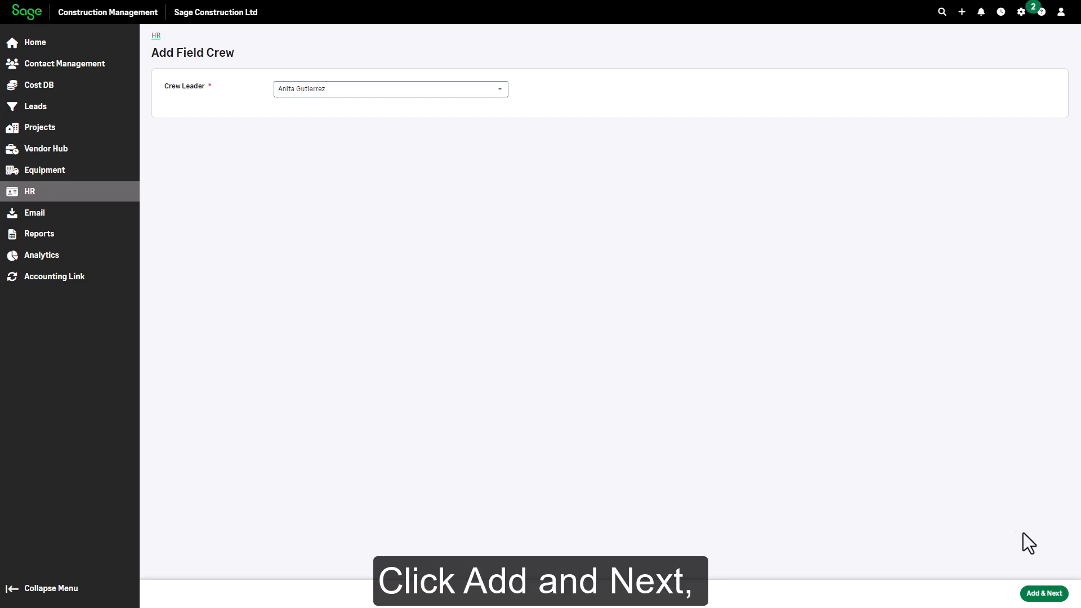
left_click(1043, 594)
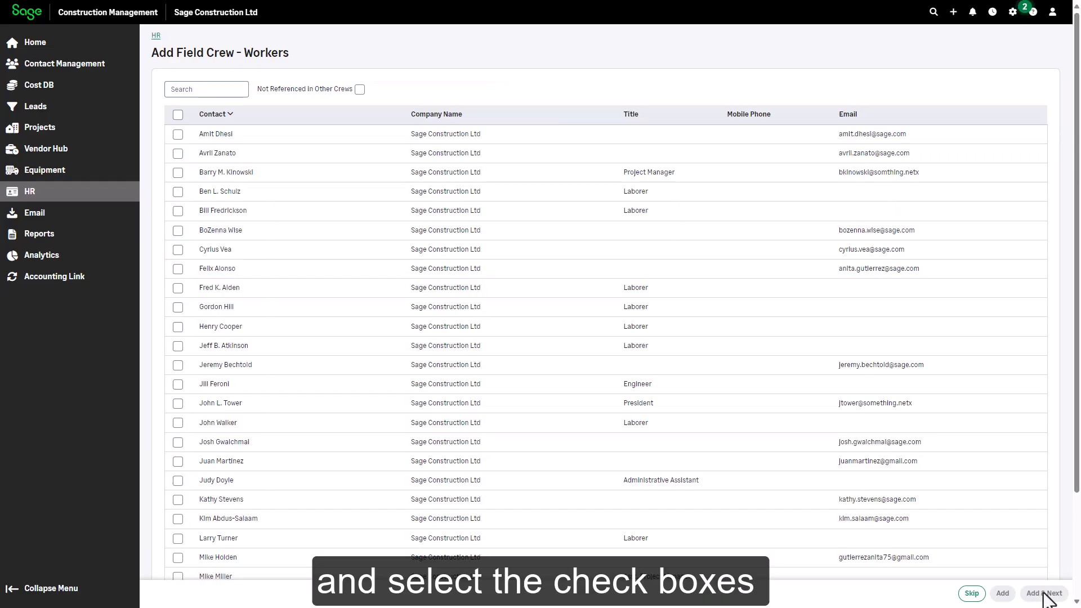
Step: Add the laborers in the fourth, fifth and eleventh rows of the contact list as crew workers
left_click(178, 192)
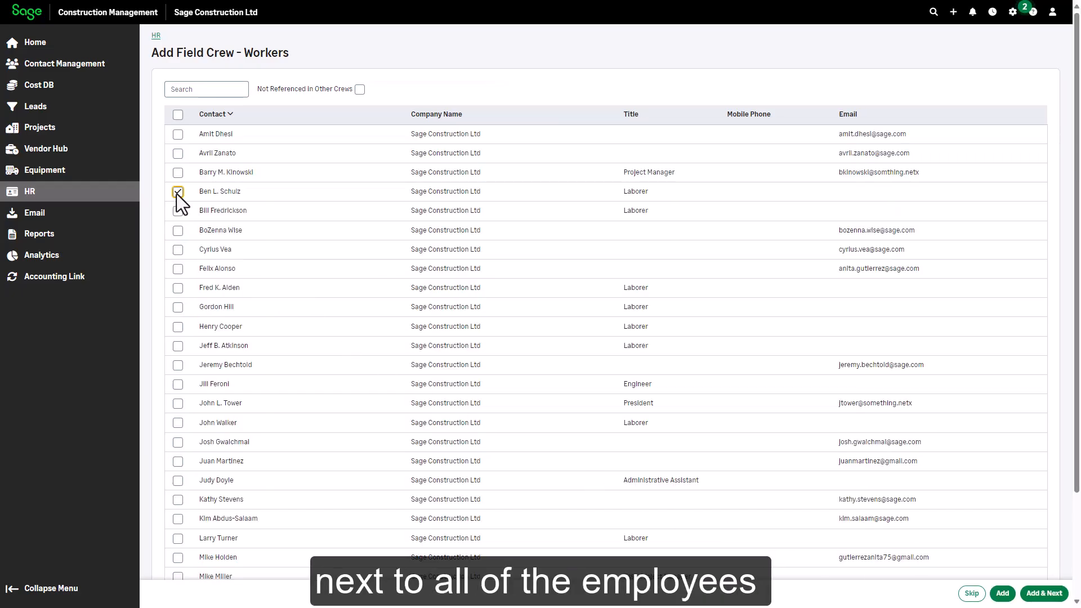
left_click(178, 327)
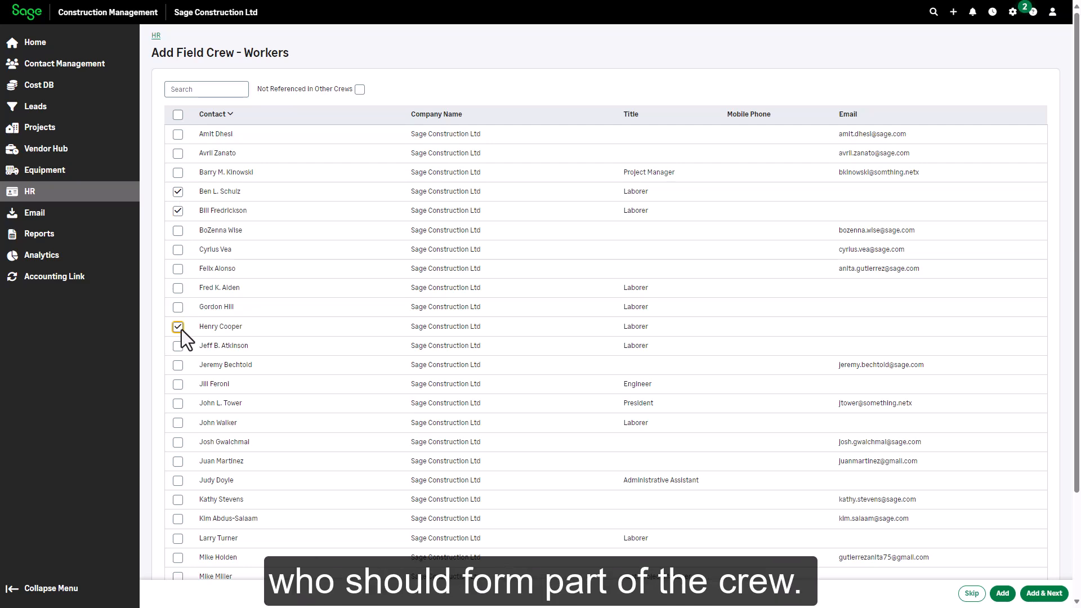
left_click(1043, 594)
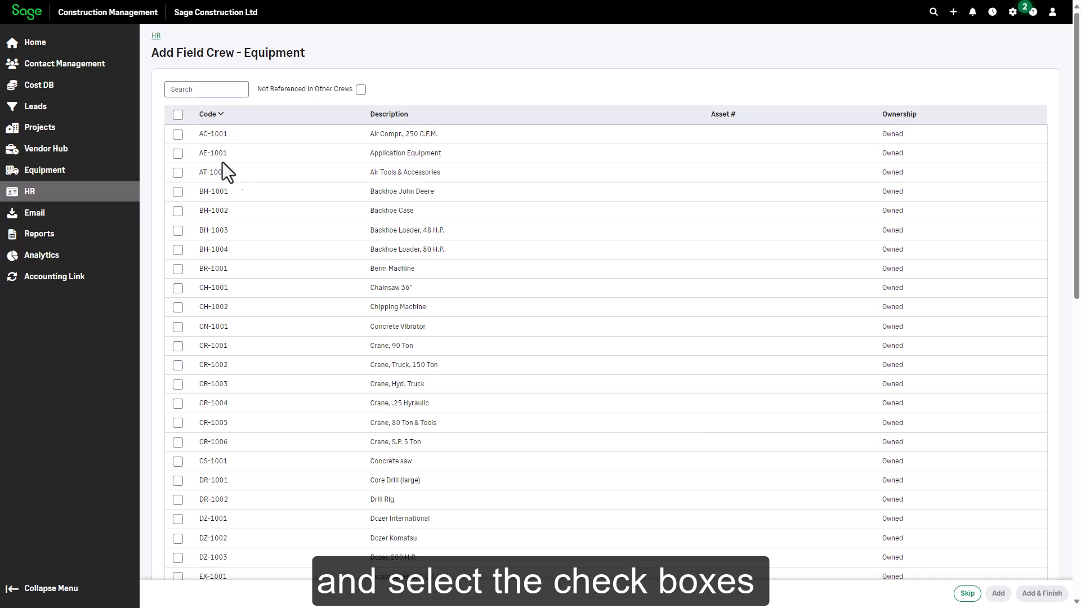
Step: Add equipment AC-1001, CH-1001 and CR-1001 to the crew and finish creating it
left_click(174, 137)
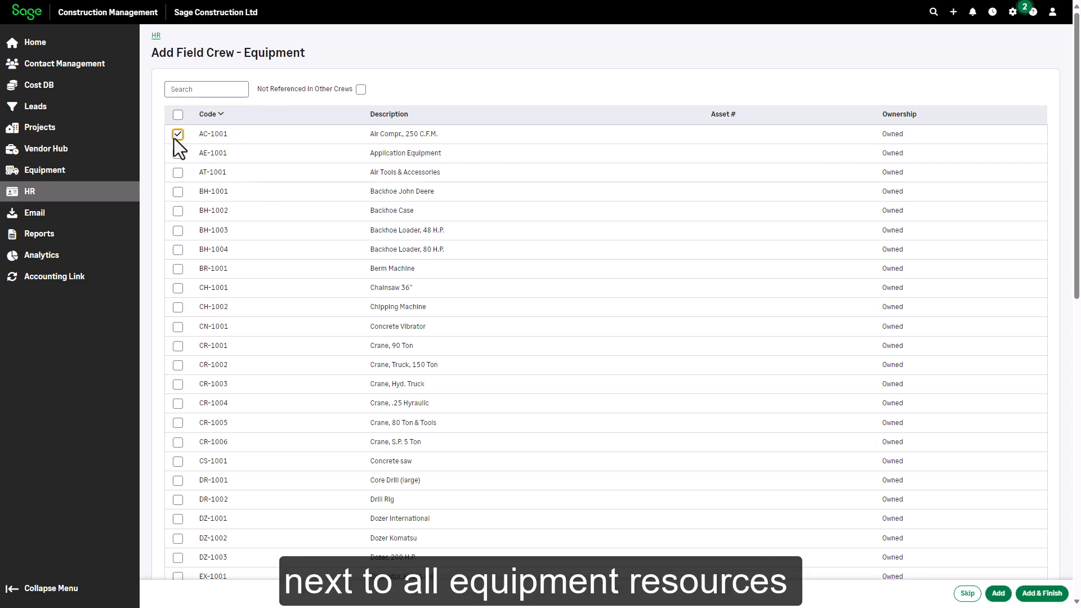
left_click(178, 288)
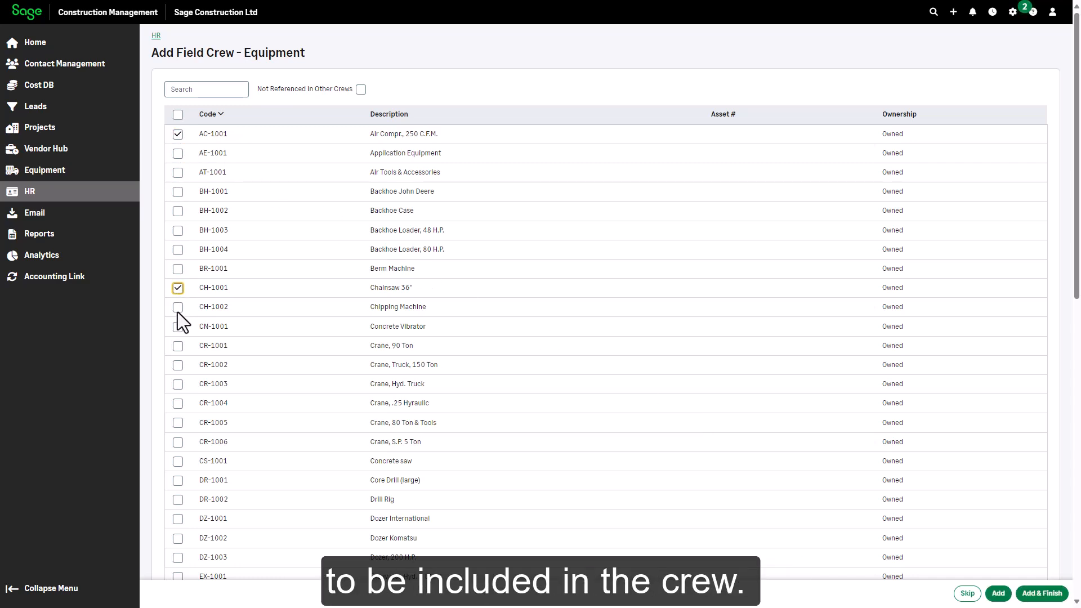
left_click(178, 345)
left_click(1036, 594)
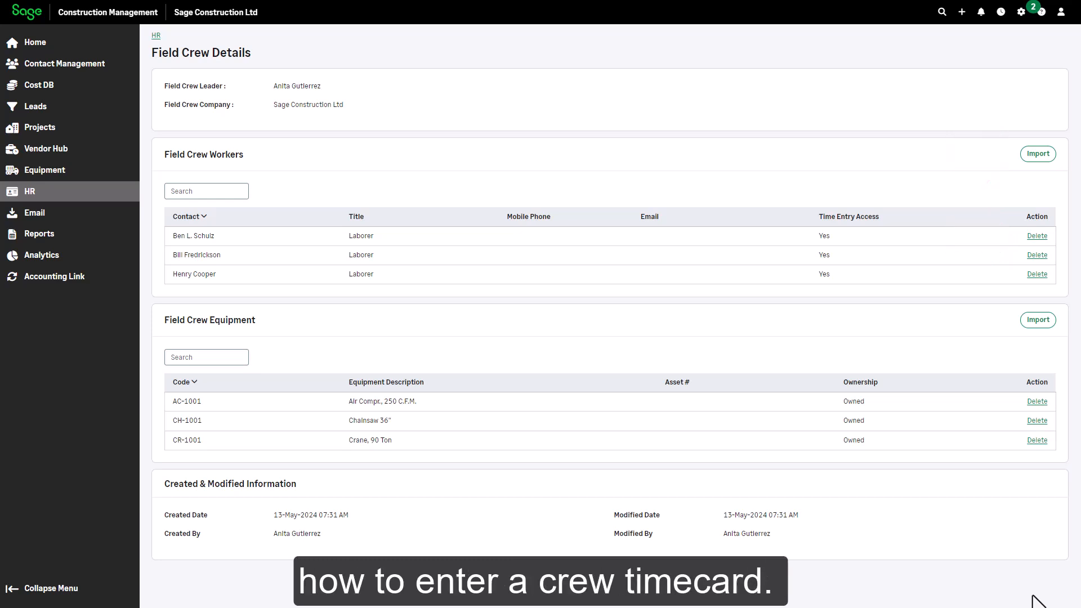
Step: Open the home page of project 24-050 Mountain Park Plaza
left_click(51, 131)
left_click(304, 107)
scroll(416, 203, "down", 3)
left_click(354, 169)
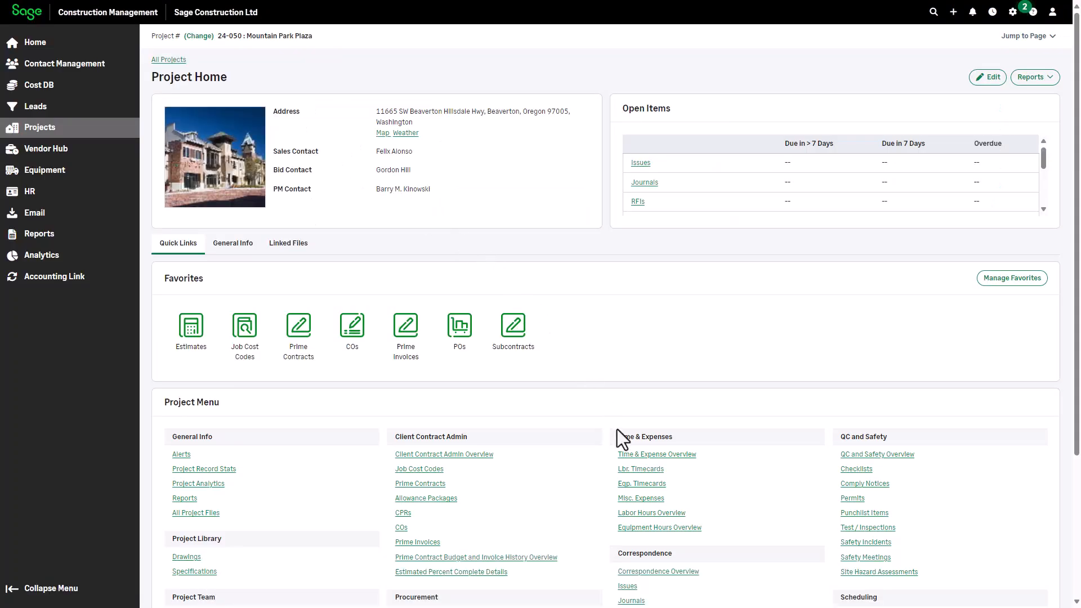
Step: Start a crew labor timecard from the project's Time & Expense overview, choosing prime contract 002 and the new crew's leader
left_click(627, 455)
left_click(1031, 401)
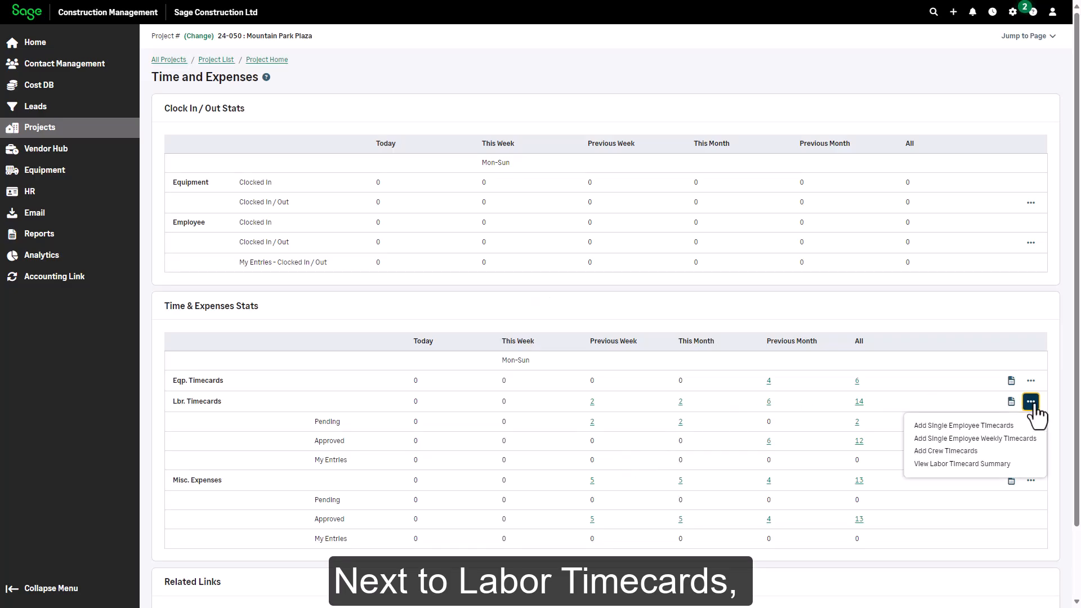
left_click(955, 453)
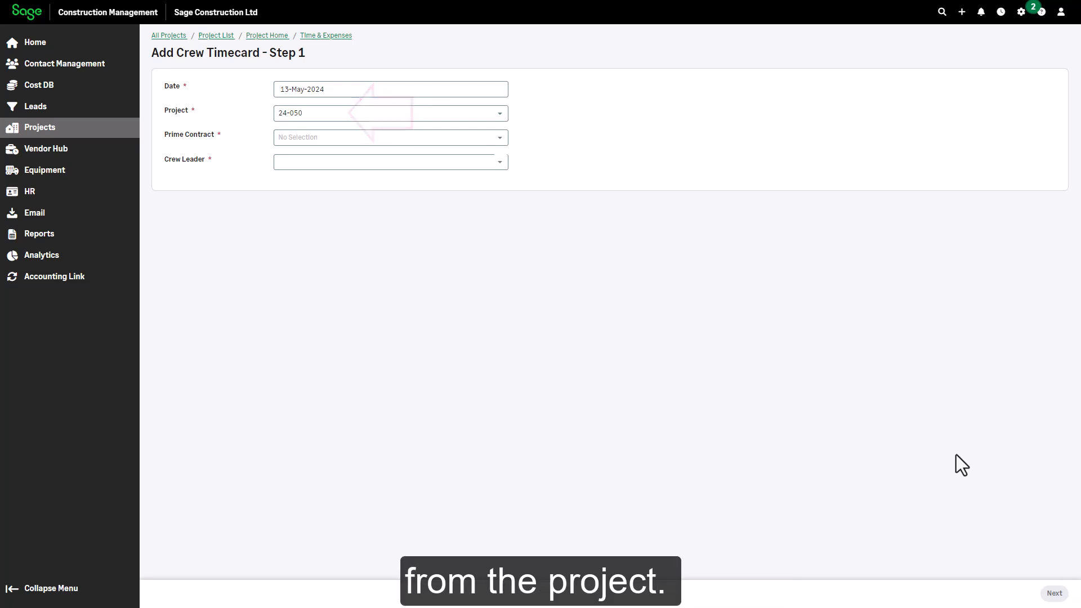
left_click(499, 139)
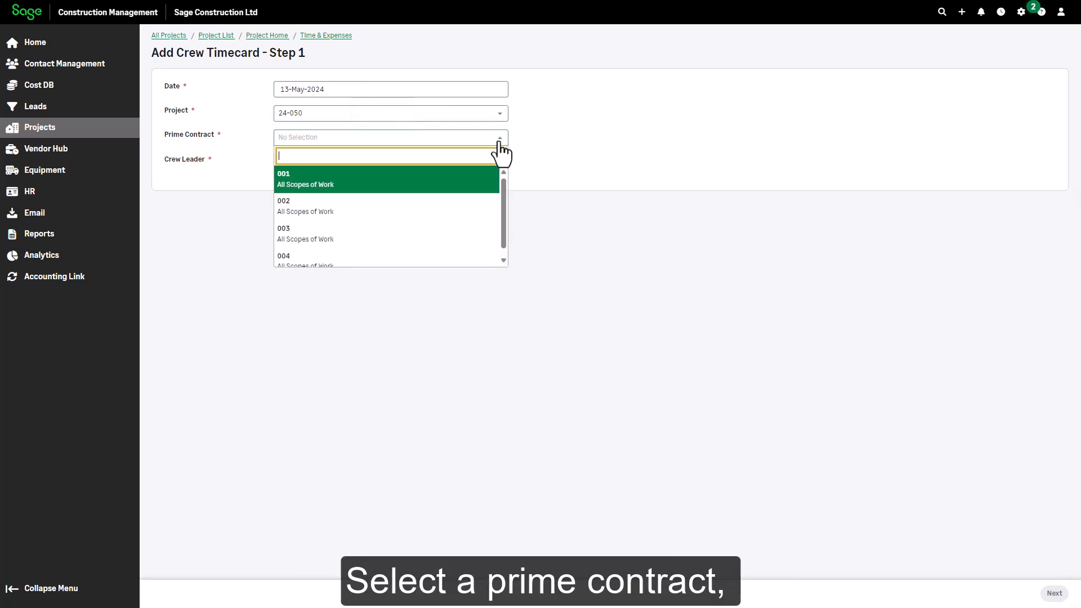
left_click(393, 211)
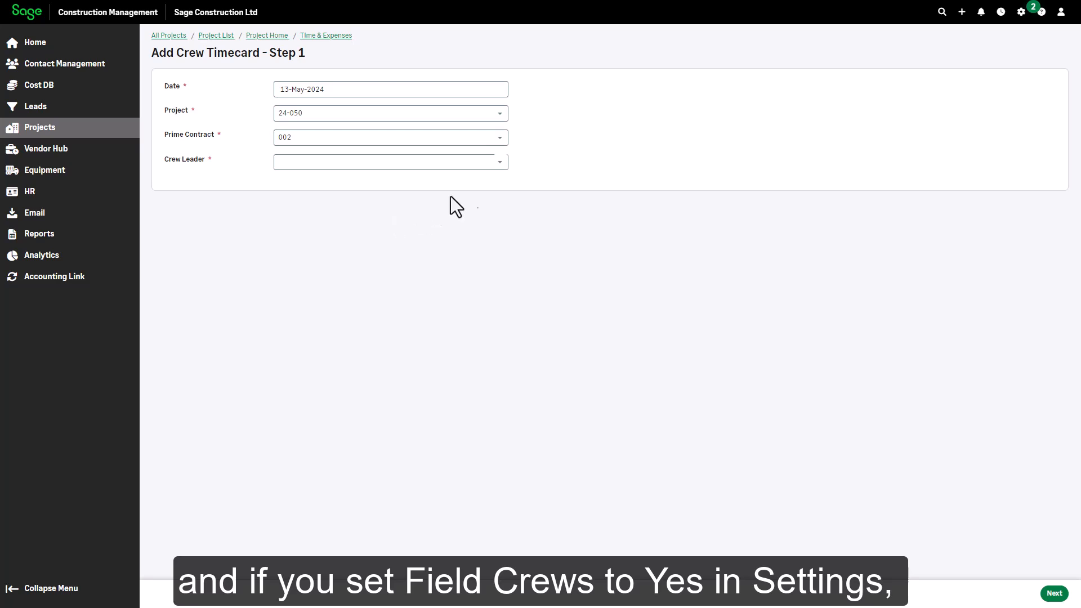
left_click(499, 162)
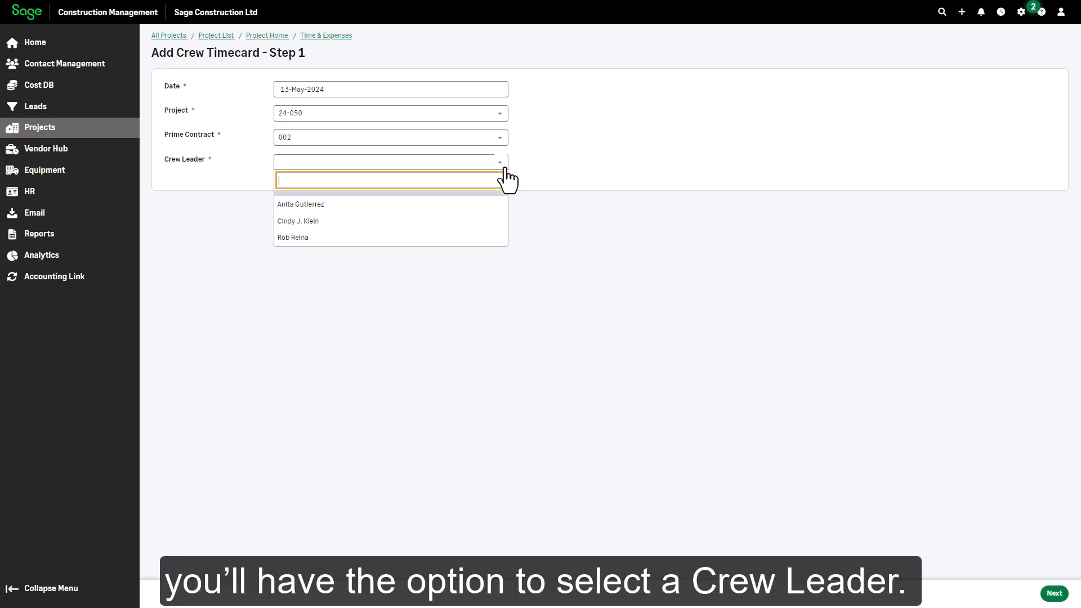
left_click(454, 209)
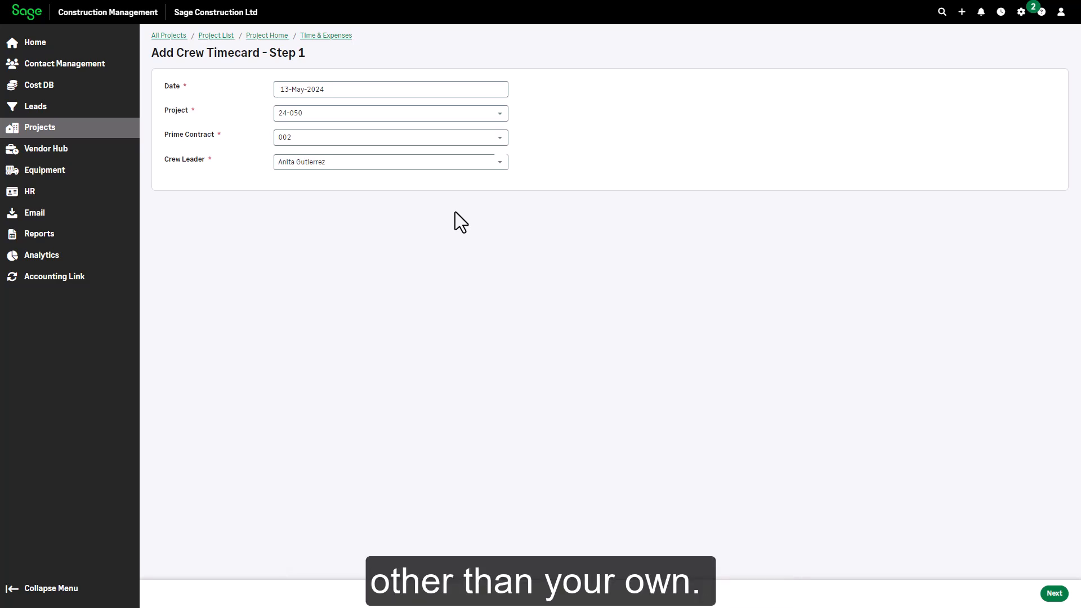
left_click(1052, 593)
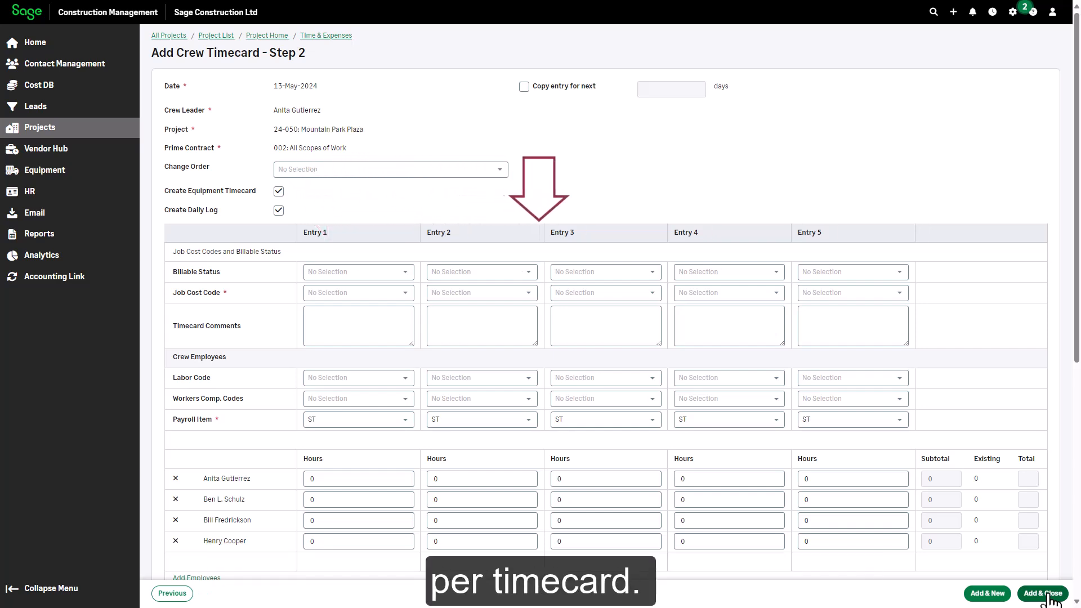
Step: Set Entry 1 to Billable with job cost code 07 46 00 and labor code BRIC
left_click(360, 272)
left_click(345, 309)
left_click(341, 296)
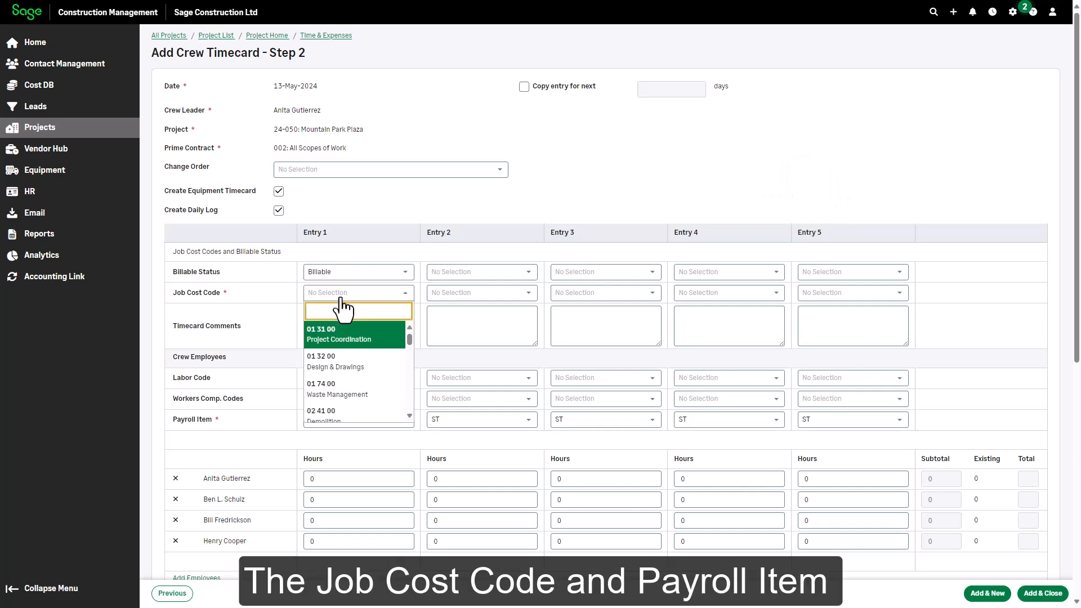
type("07")
key("Return")
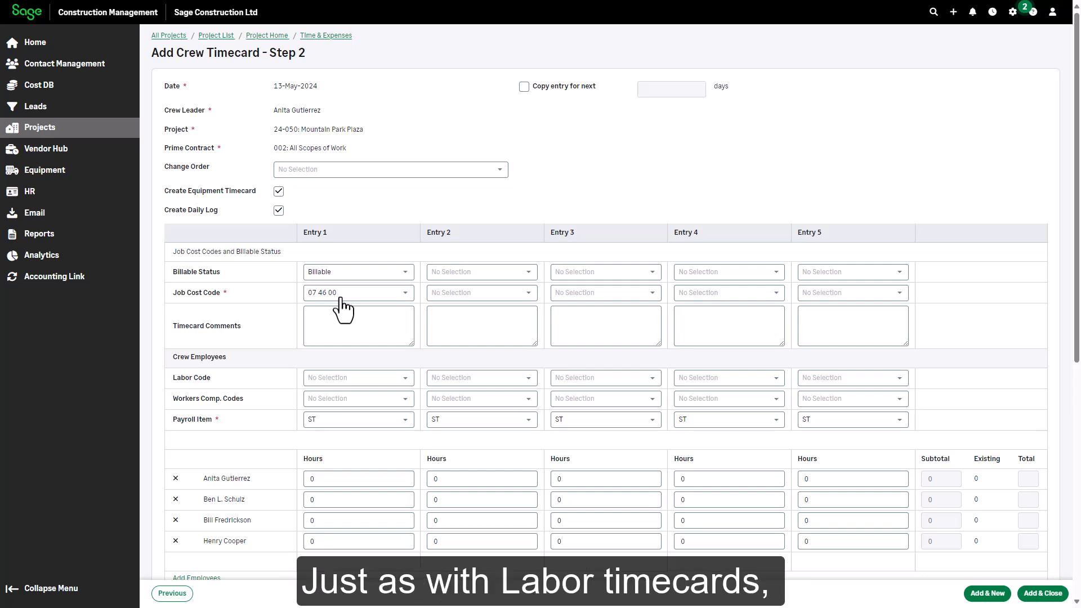
left_click(406, 378)
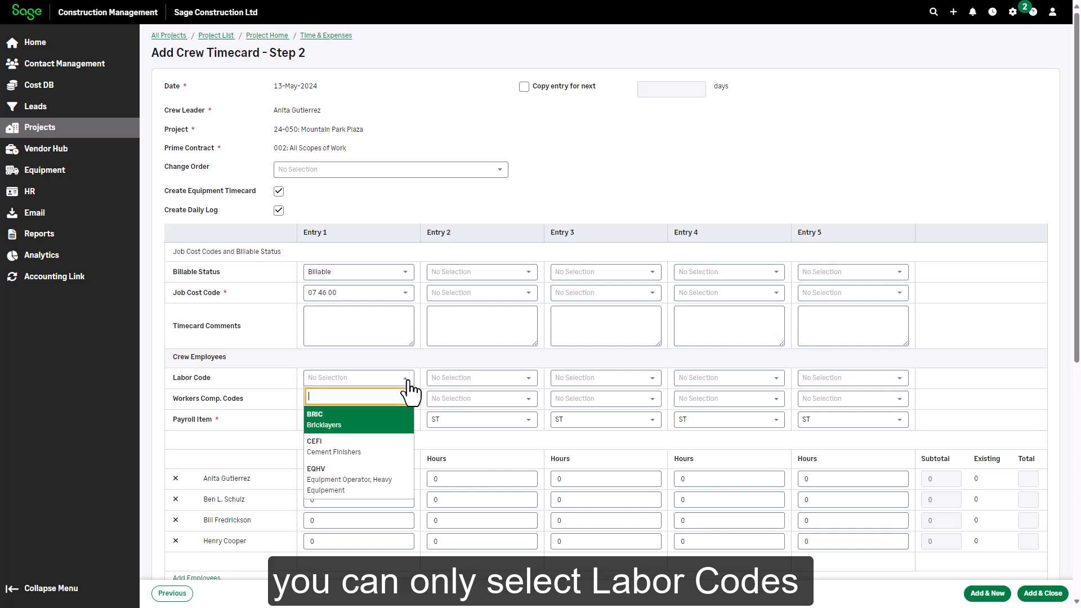
key("Return")
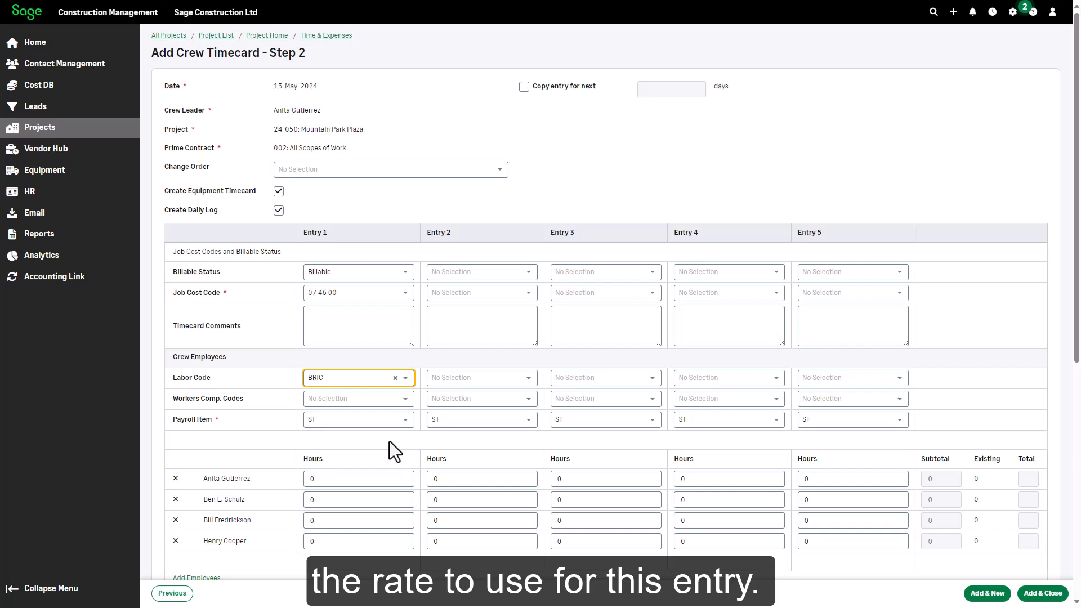
Step: Enter 6.5 hours in Entry 1 for each of the four crew employees
left_click(339, 478)
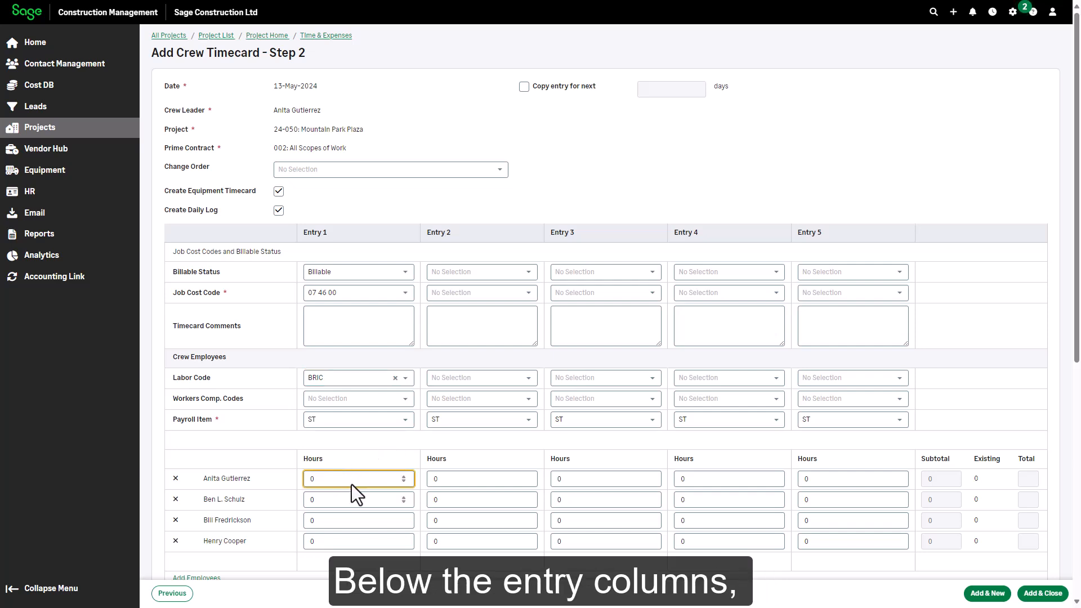
type("6.5")
key("Tab")
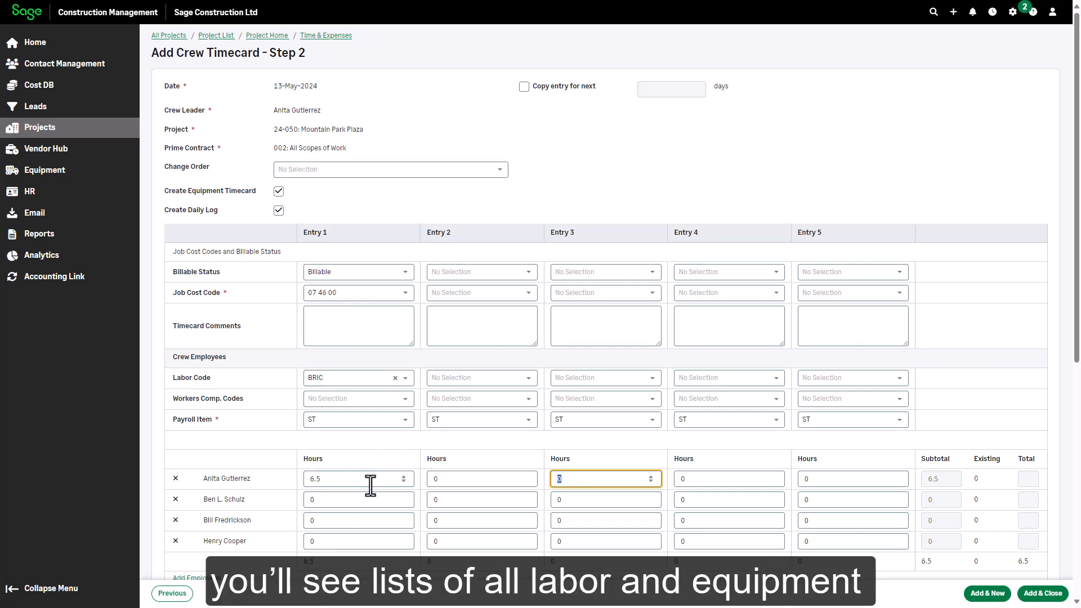
type("6.5")
key("Tab")
type("6.5")
key("Tab")
type("6.5")
key("Tab")
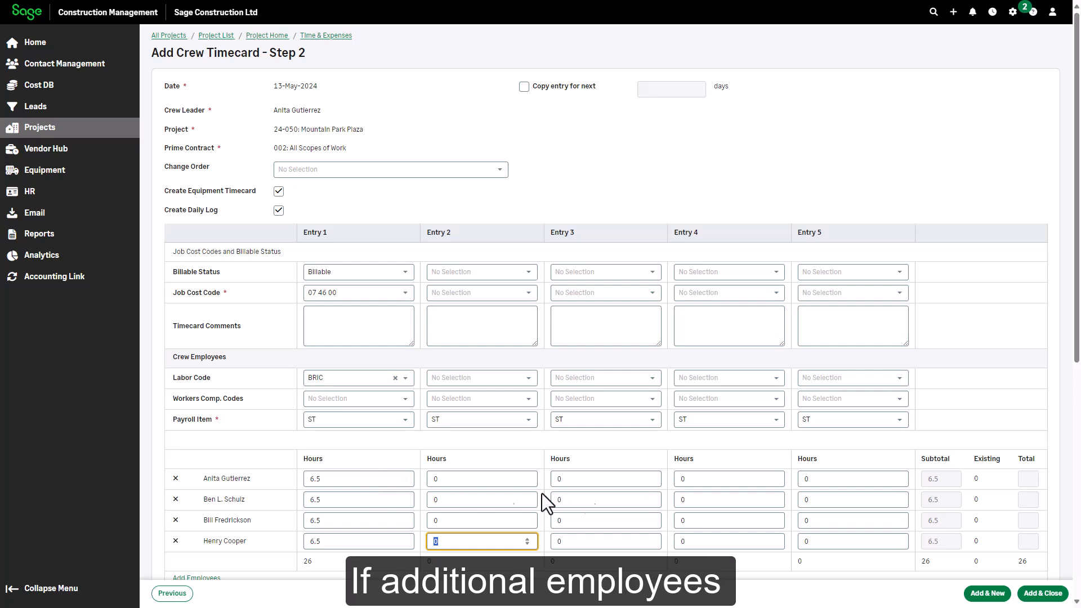
Step: Enter 5 run time, 2 idle time and 1 down time hours for equipment AC-1001 in Entry 1
scroll(1076, 527, "down", 7)
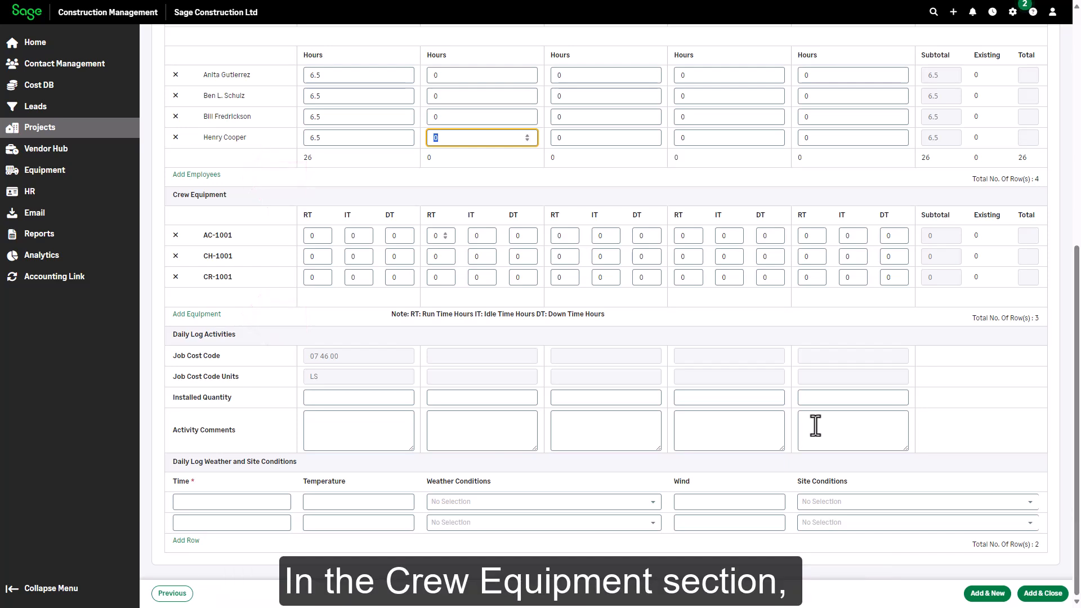
left_click(307, 238)
type("5")
key("Tab")
type("2")
key("Tab")
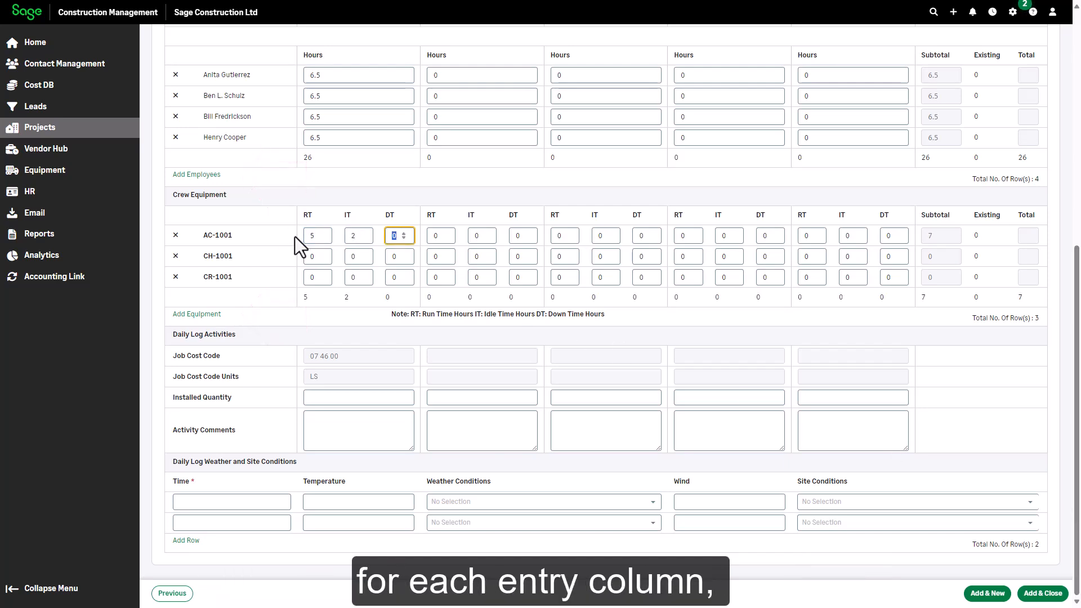
type("1")
Step: Enter 5 run time, 2 idle time and 1 down time hours in Entry 1 for both CH-1001 and CR-1001
left_click(298, 255)
type("5")
key("Tab")
type("2")
key("Tab")
type("1")
key("Tab")
left_click(296, 278)
type("5")
key("Tab")
type("2")
key("Tab")
type("1")
key("Tab")
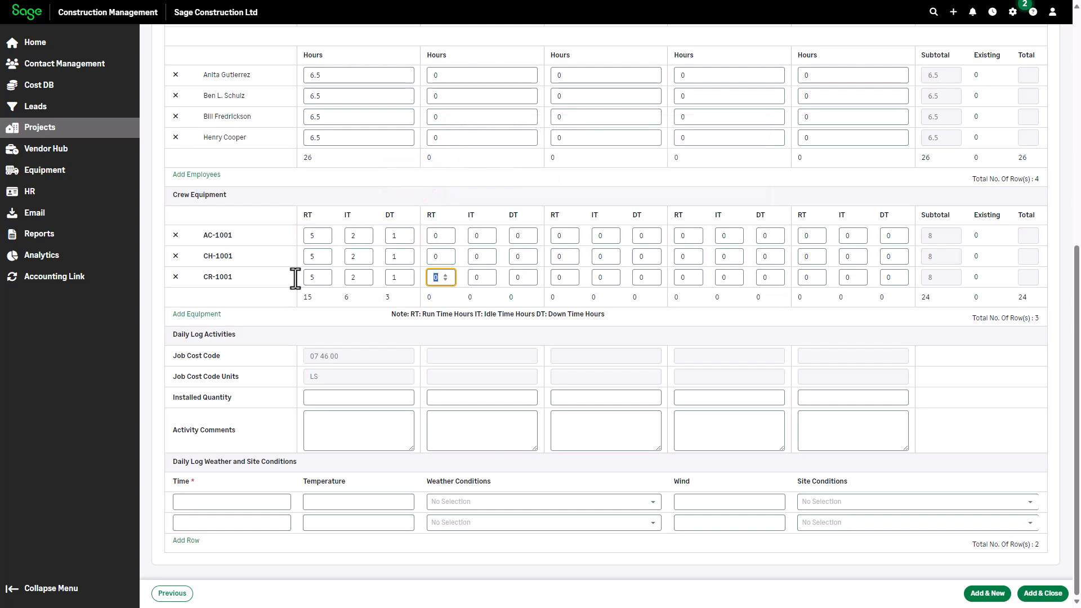
Step: Set the installed quantity for Entry 1 in the daily log activities to 0.25
left_click(346, 397)
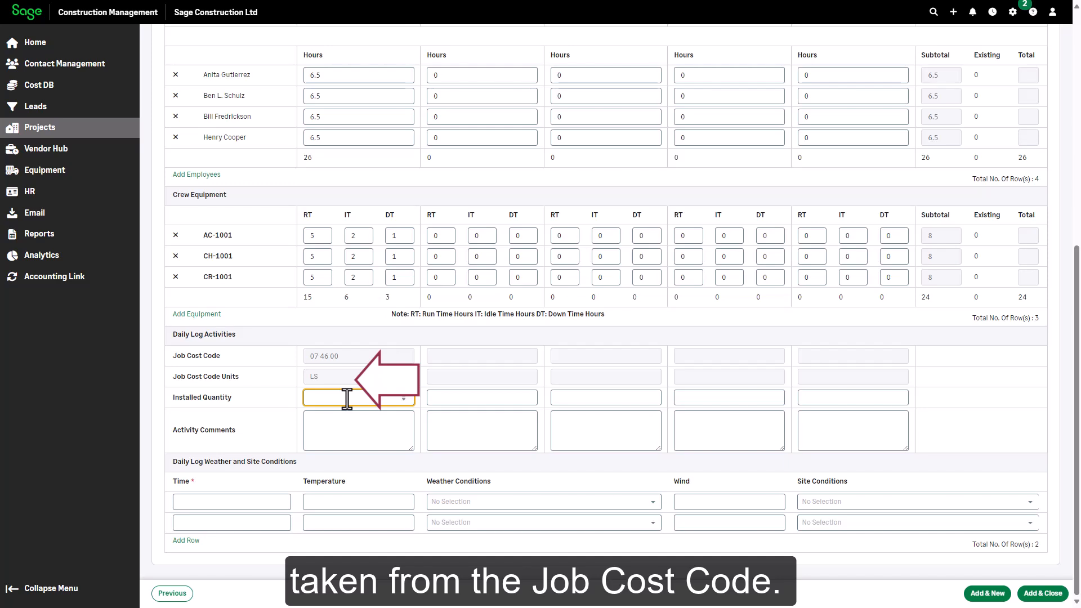
type("0.25")
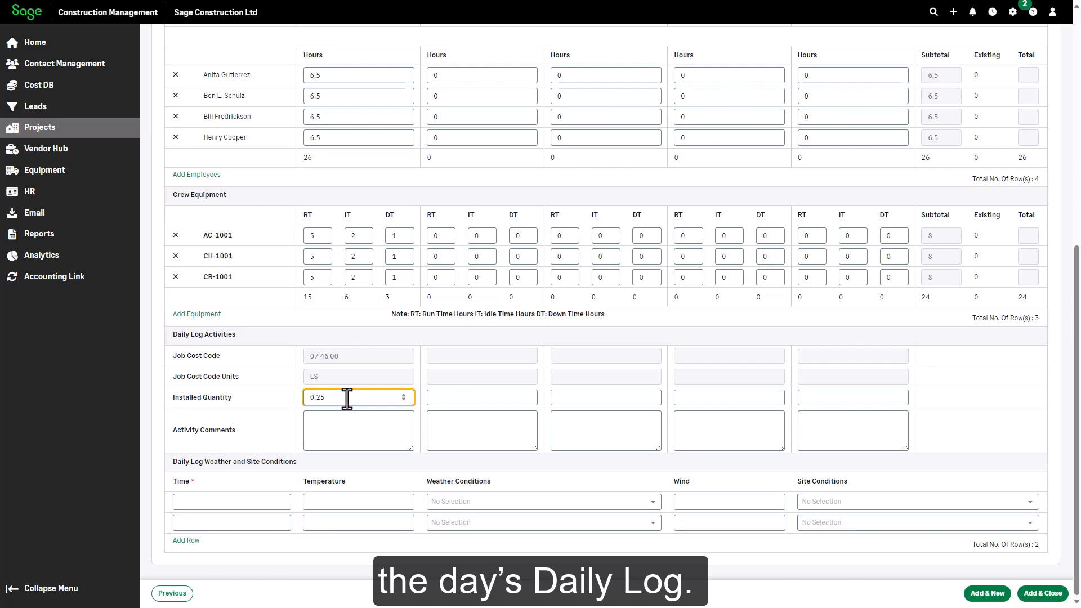
Step: Fill the first daily log weather row with time 06:00 AM, temperature 55 and weather condition Windy
left_click(228, 500)
type("06")
key("Return")
left_click(319, 508)
type("55")
key("Tab")
left_click(471, 506)
left_click(474, 449)
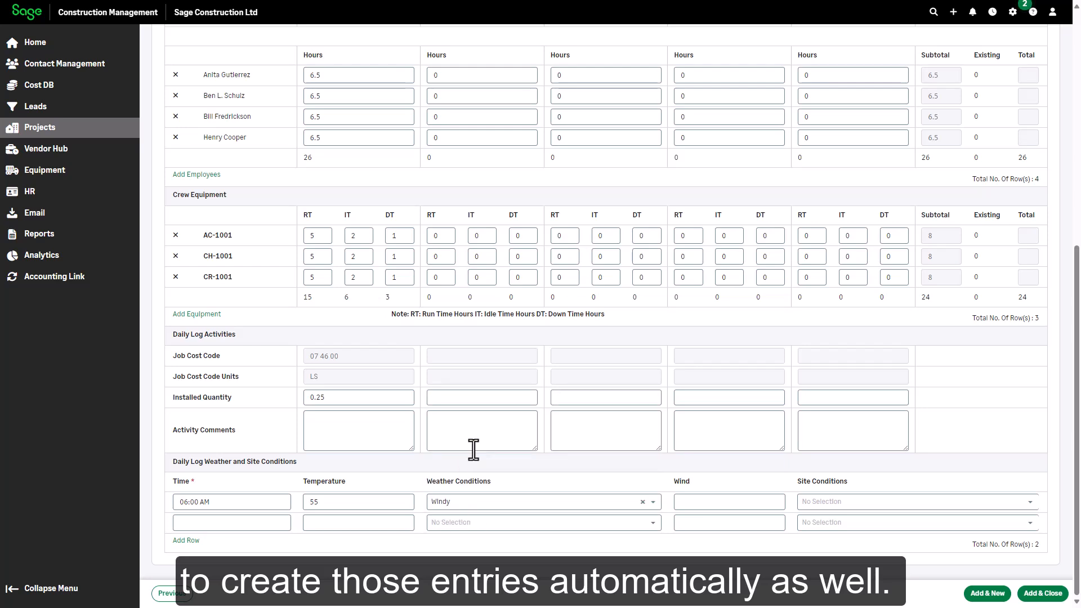
Step: Set that weather row's wind to 22mph and site conditions to Dry, and save and close the crew timecard
left_click(683, 502)
type("12mpg")
key("BackSpace")
type("h")
left_click(833, 502)
left_click(847, 403)
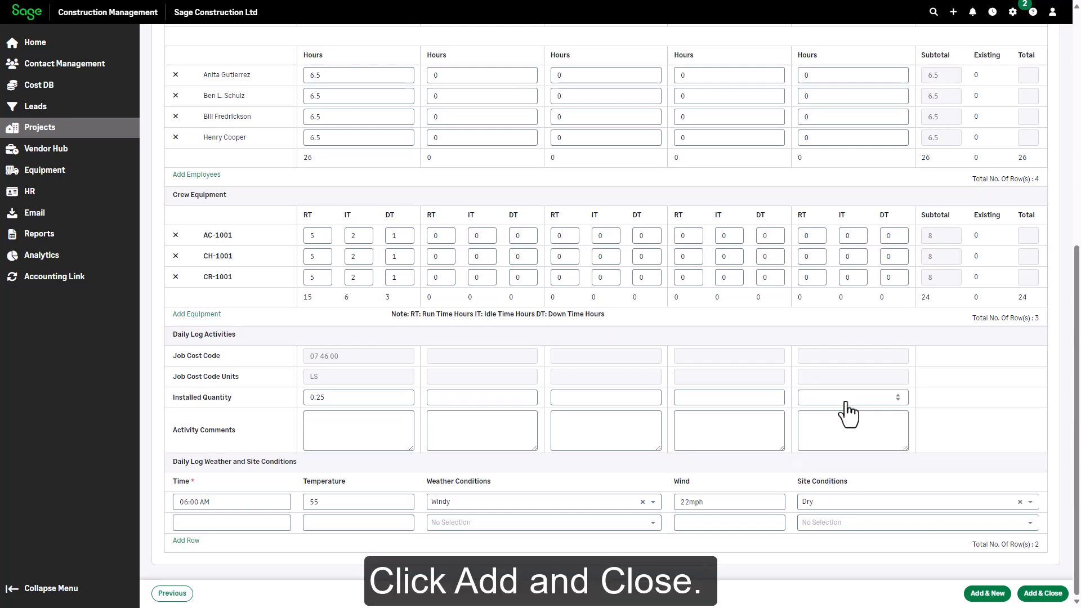
left_click(1041, 596)
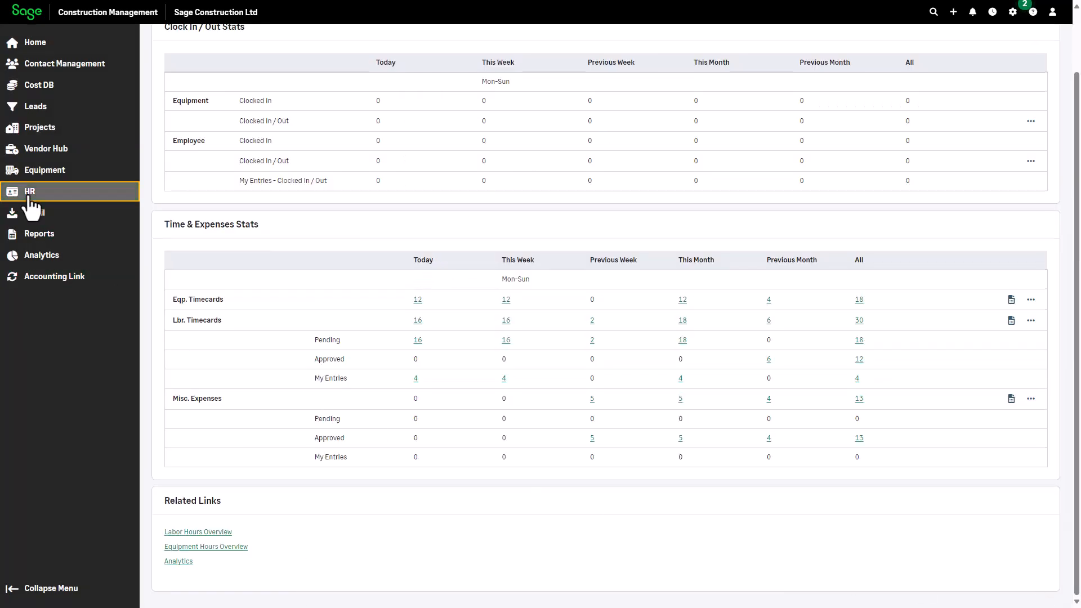
Step: Open the list of labor timecards awaiting approval in the HR module
left_click(28, 194)
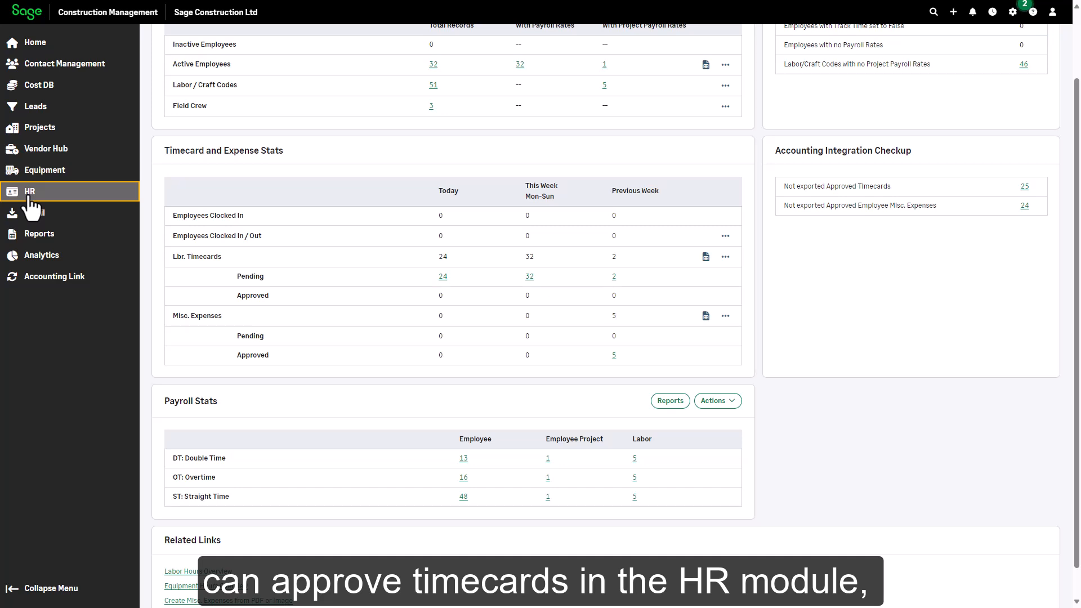
left_click(725, 257)
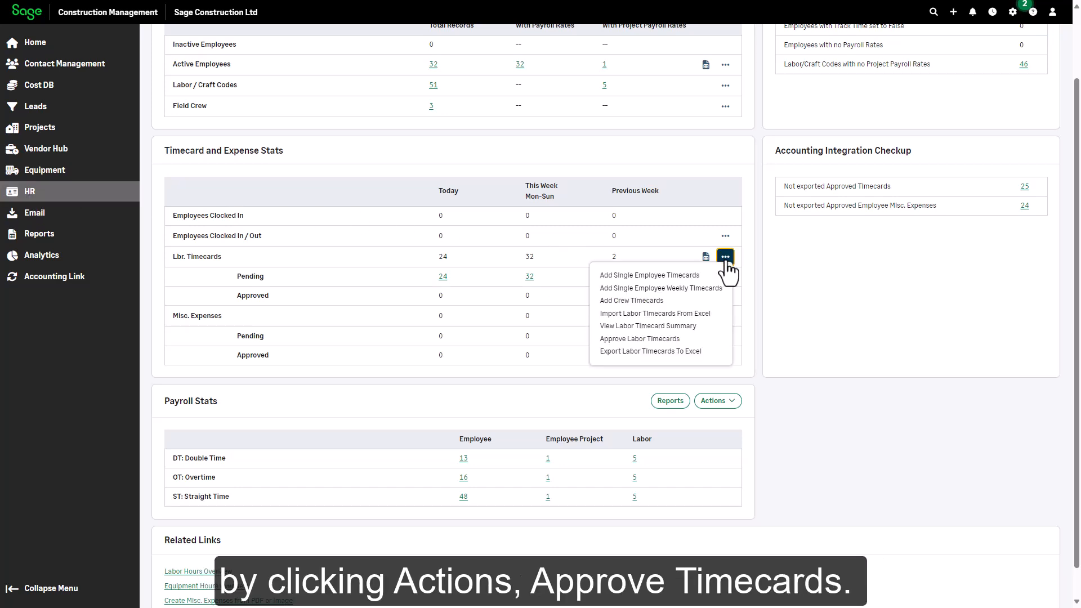
left_click(701, 315)
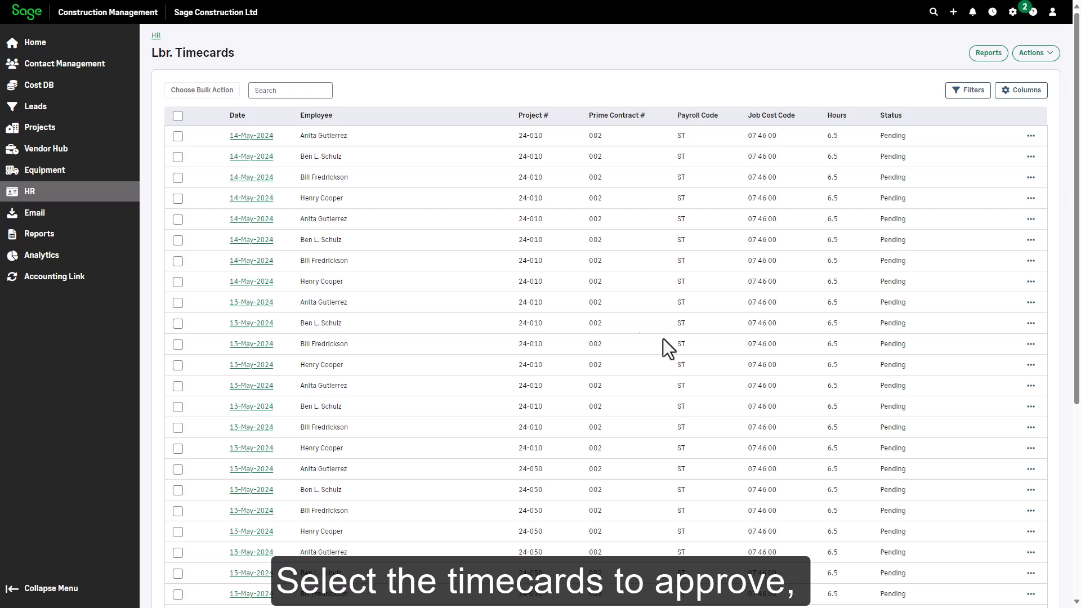
Step: Select all pending labor timecards and approve them with the Approve Timecards bulk action
left_click(177, 116)
left_click(208, 89)
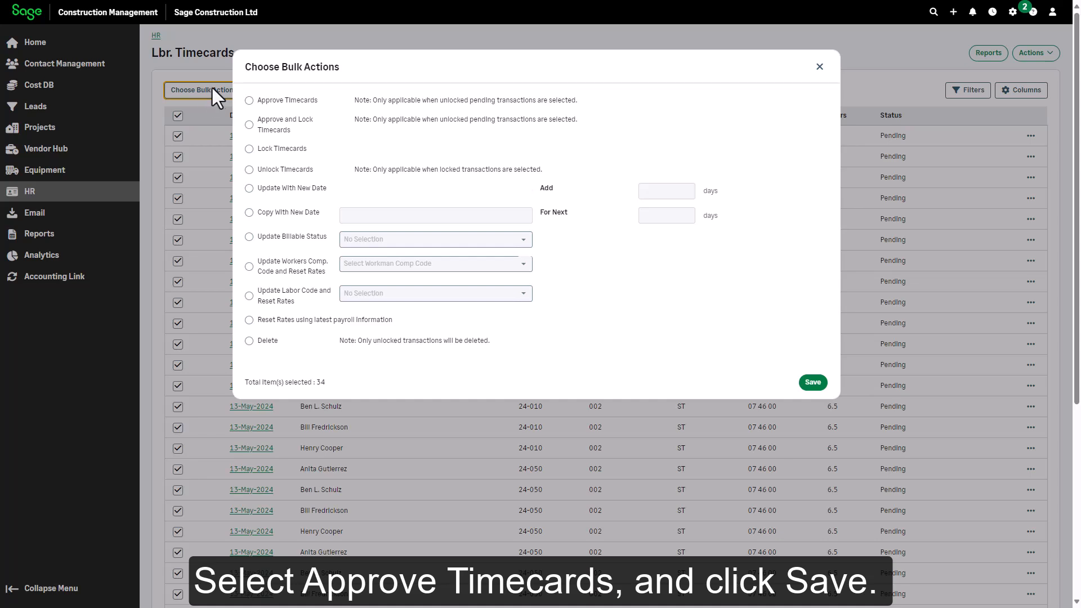
left_click(248, 101)
left_click(814, 382)
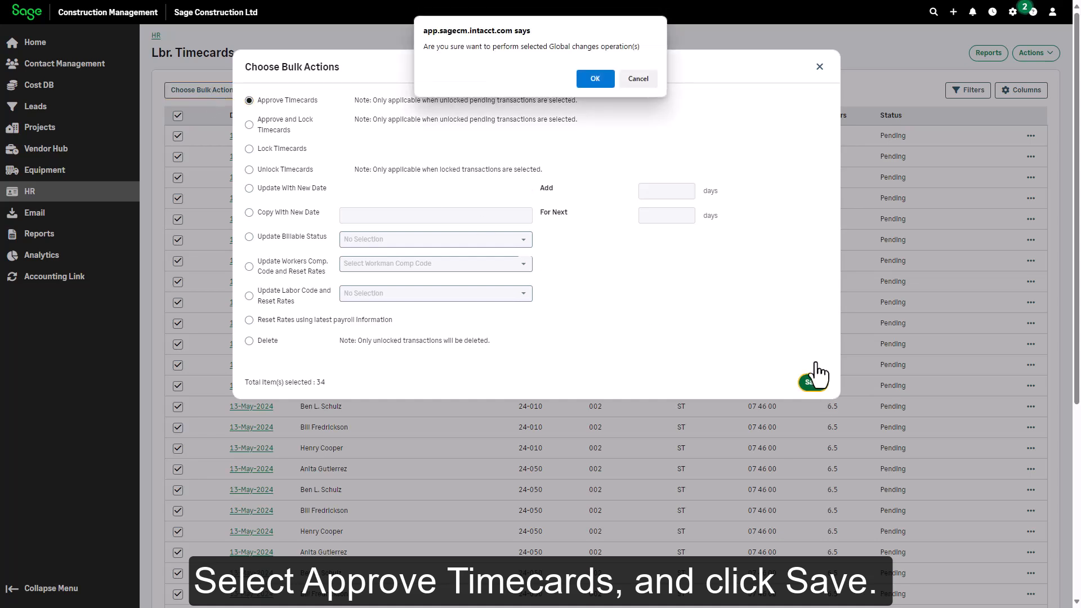
left_click(591, 79)
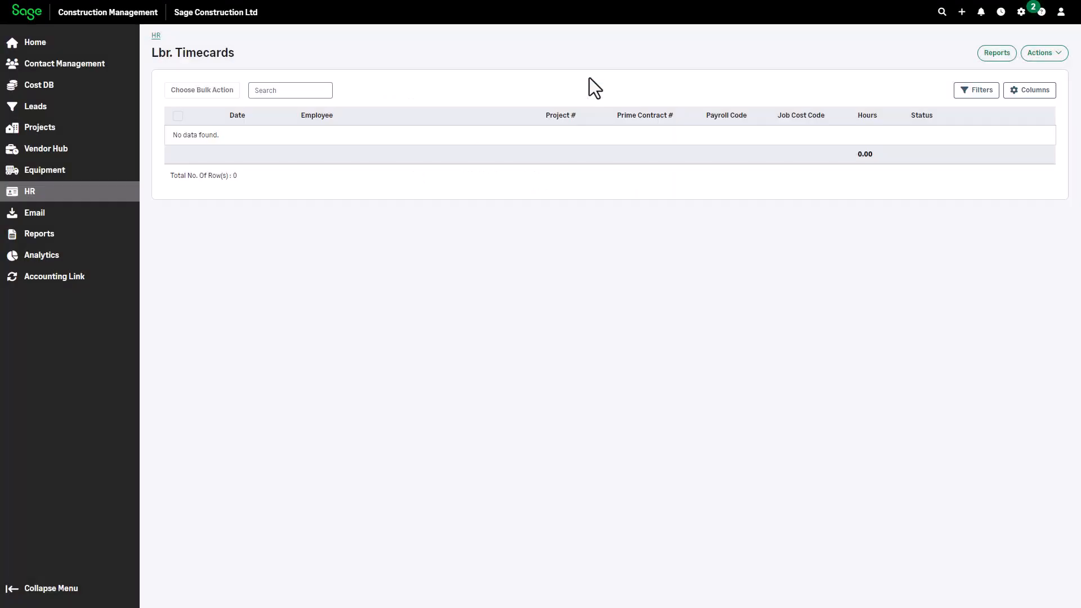
Step: Return to the HR overview and switch to the Equipment module
left_click(156, 35)
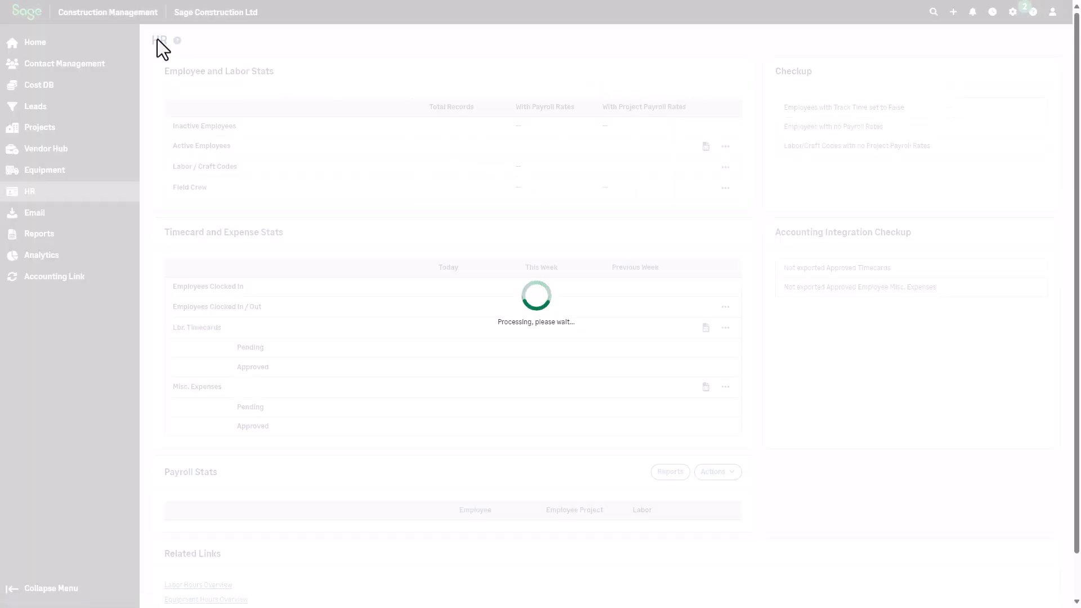
left_click(75, 172)
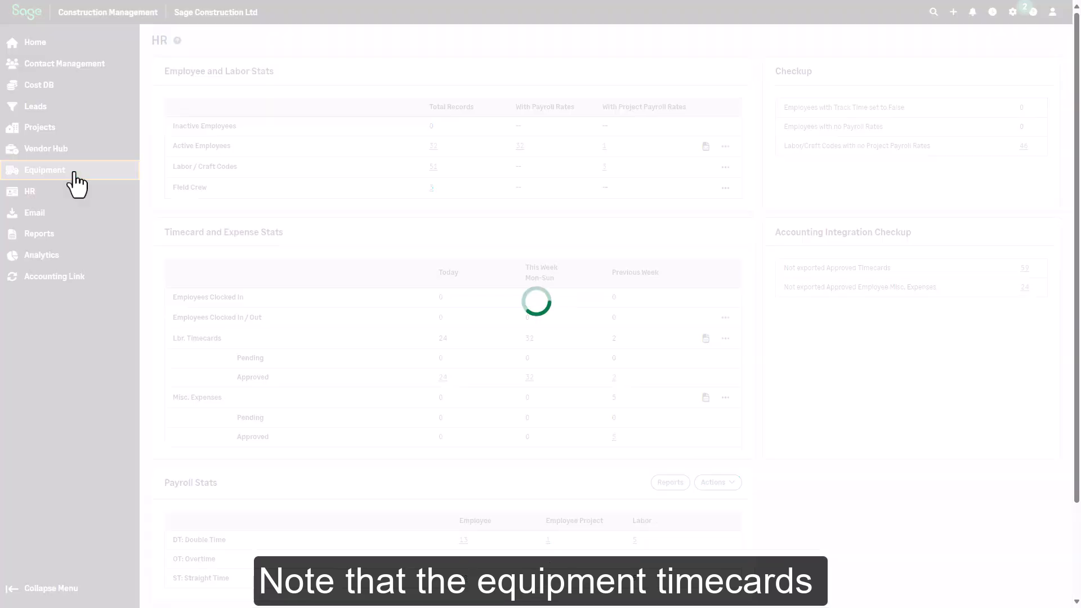